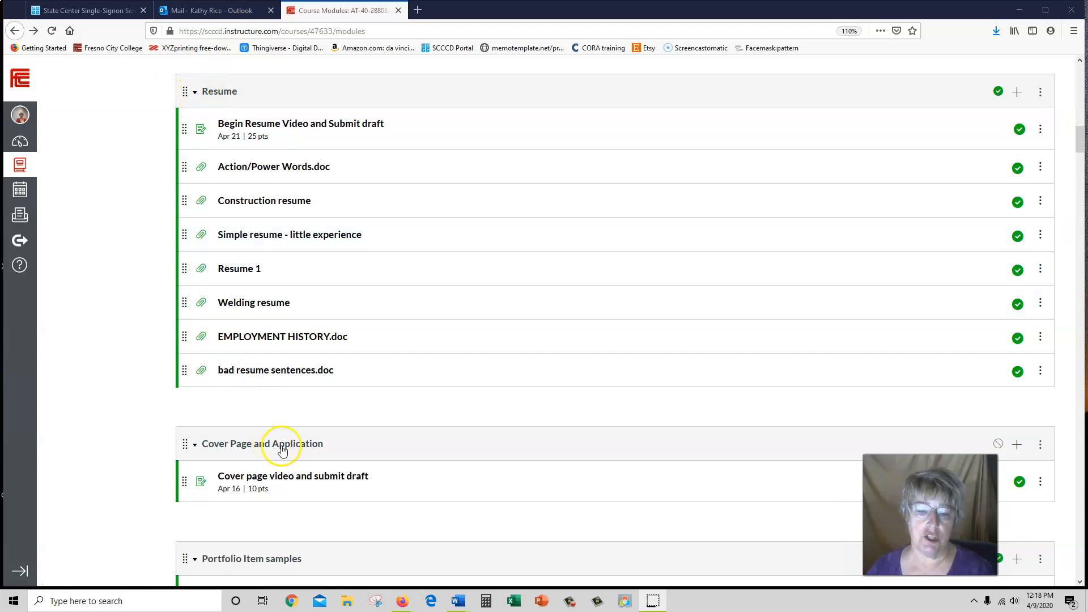
- Open the 'Cover page video and submit draft' assignment in the Cover Page and Application module
{"action": "left_click", "coordinate": [269, 480]}
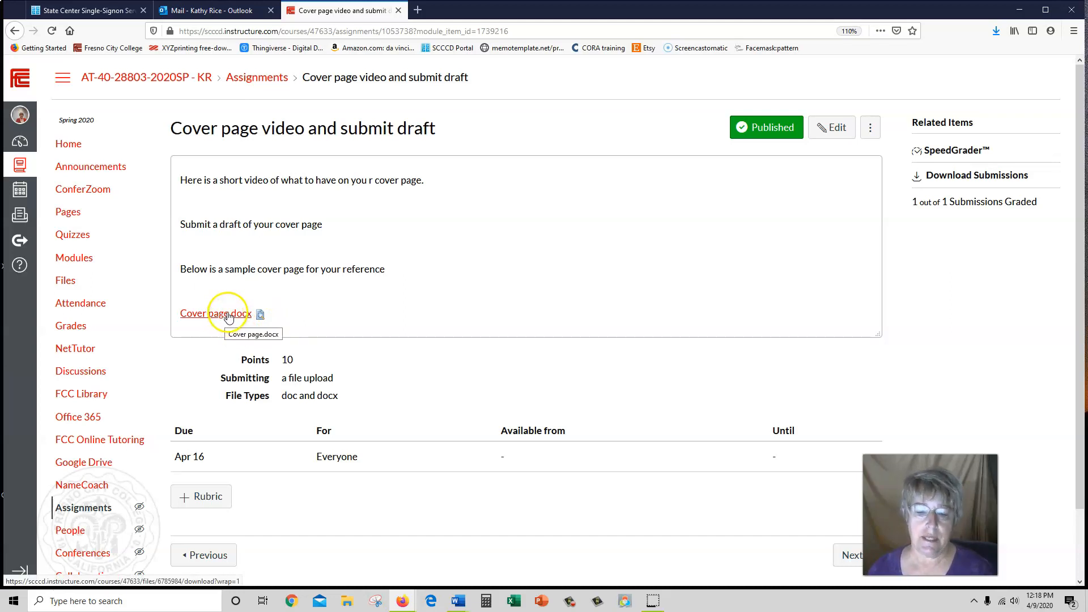
- Bring the blank Word document from the taskbar onto the screen and maximize it
{"action": "mouse_move", "coordinate": [459, 600]}
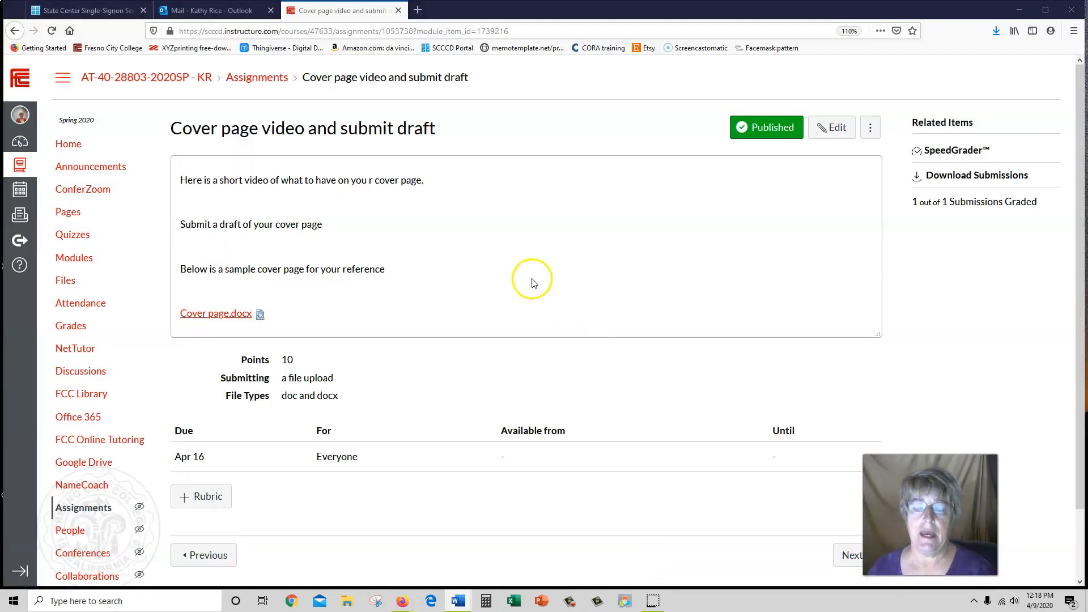
{"action": "left_click_drag", "start_coordinate": [1087, 26], "coordinate": [527, 29]}
{"action": "left_click", "coordinate": [743, 27]}
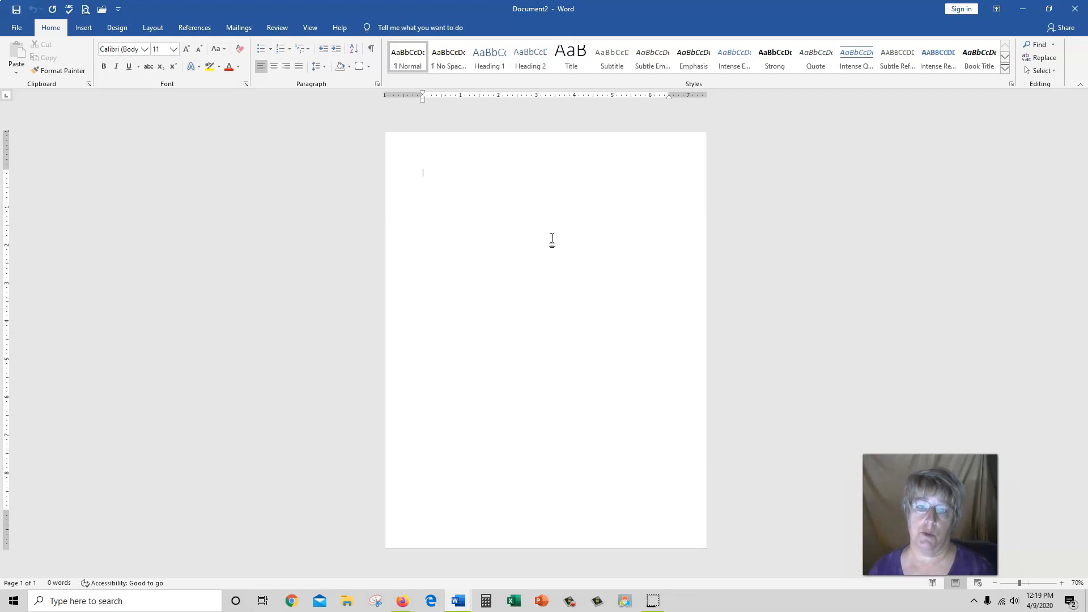
- Search Online Pictures for 'auto collision reapir'
{"action": "left_click", "coordinate": [84, 28]}
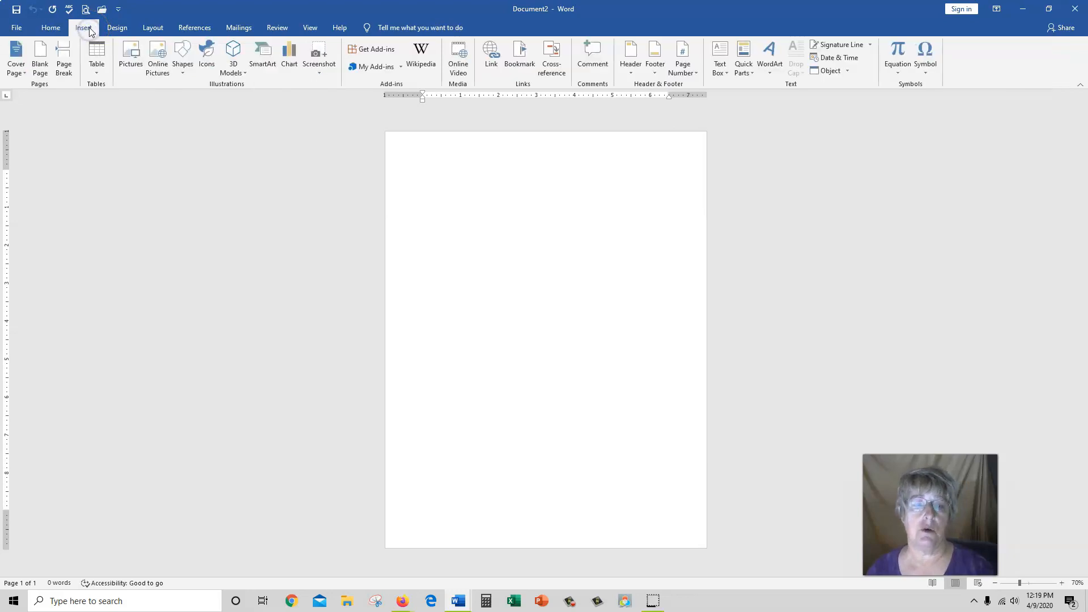
{"action": "left_click", "coordinate": [158, 76]}
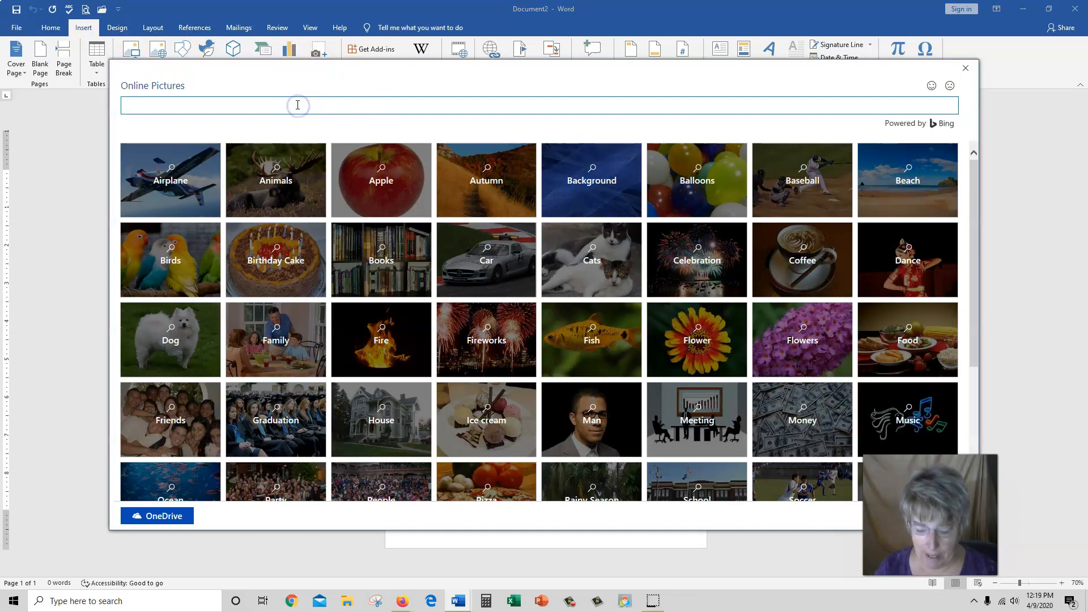
{"action": "type", "text": "a"}
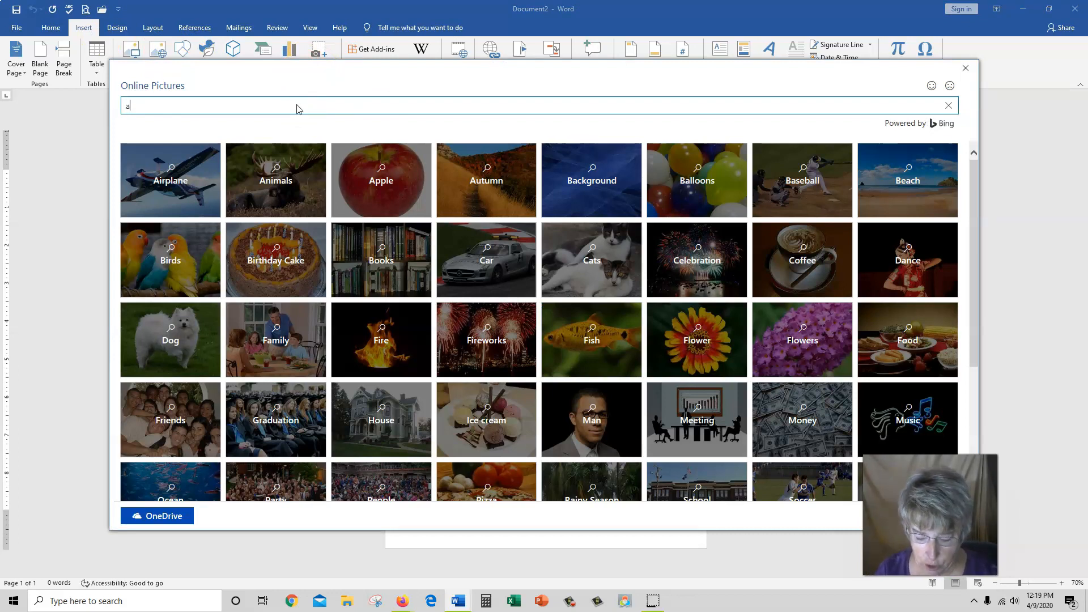
{"action": "type", "text": "uto coll"}
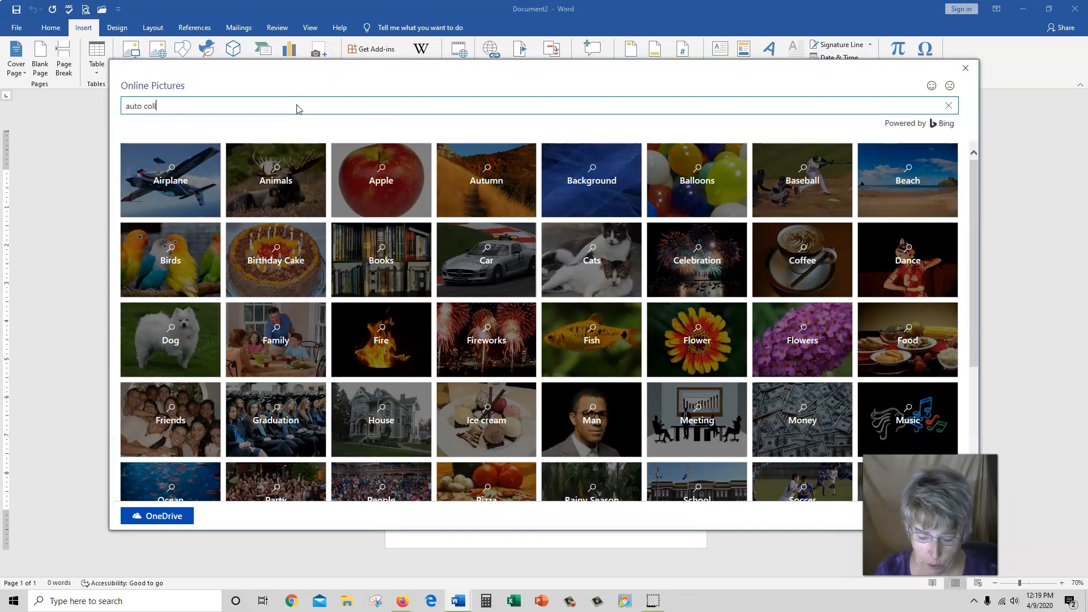
{"action": "type", "text": "ision reapir"}
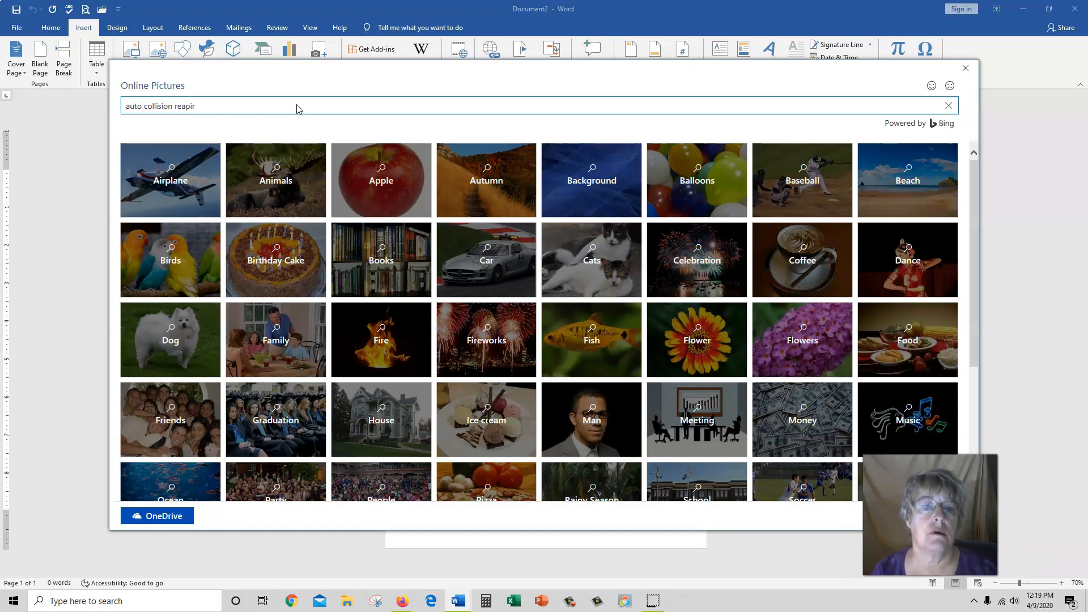
{"action": "key", "text": "Return"}
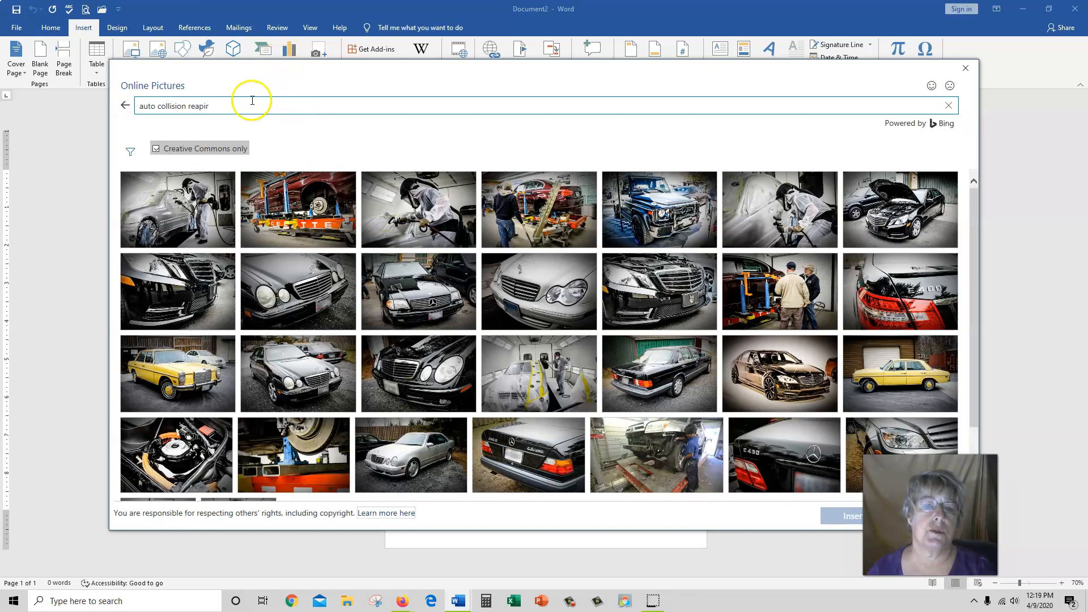
{"action": "left_click", "coordinate": [225, 107]}
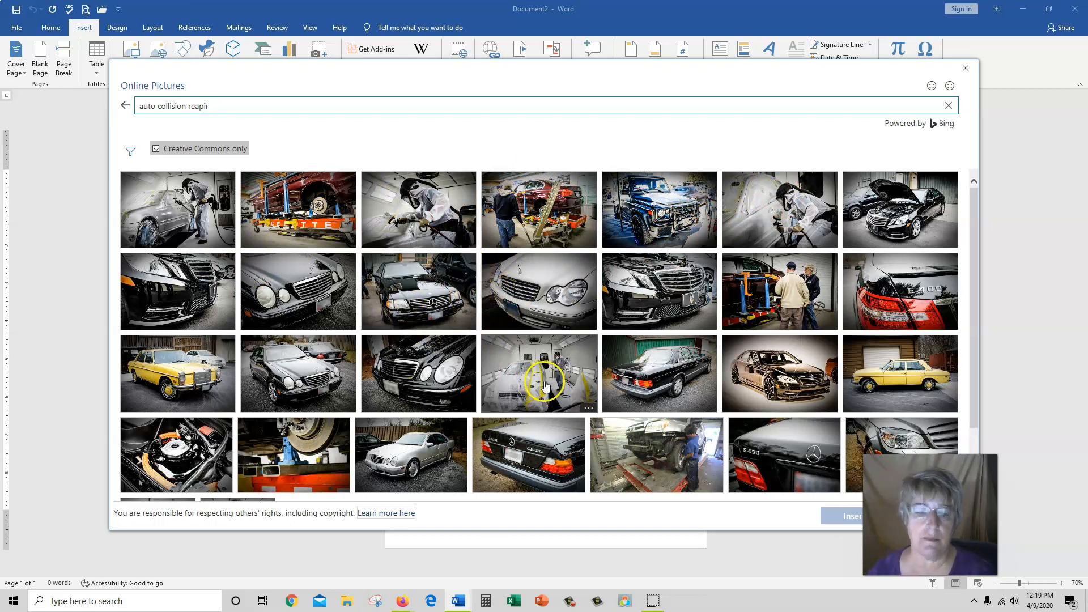
- Insert the car-in-spray-booth photo from the results and deselect it
{"action": "scroll", "coordinate": [555, 374], "scroll_direction": "down", "scroll_amount": 2}
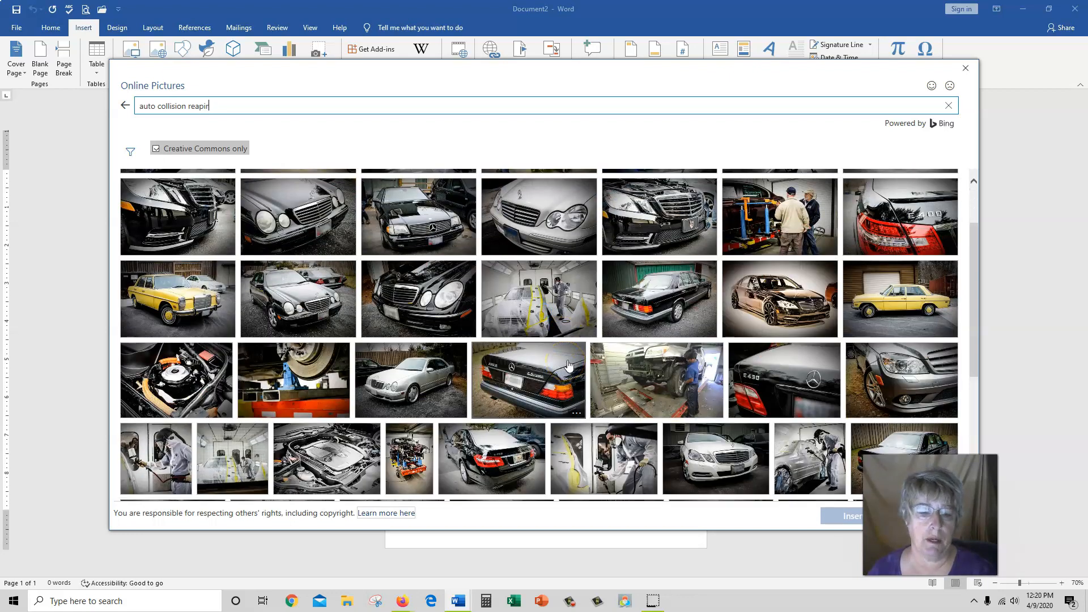
{"action": "scroll", "coordinate": [566, 362], "scroll_direction": "down", "scroll_amount": 3}
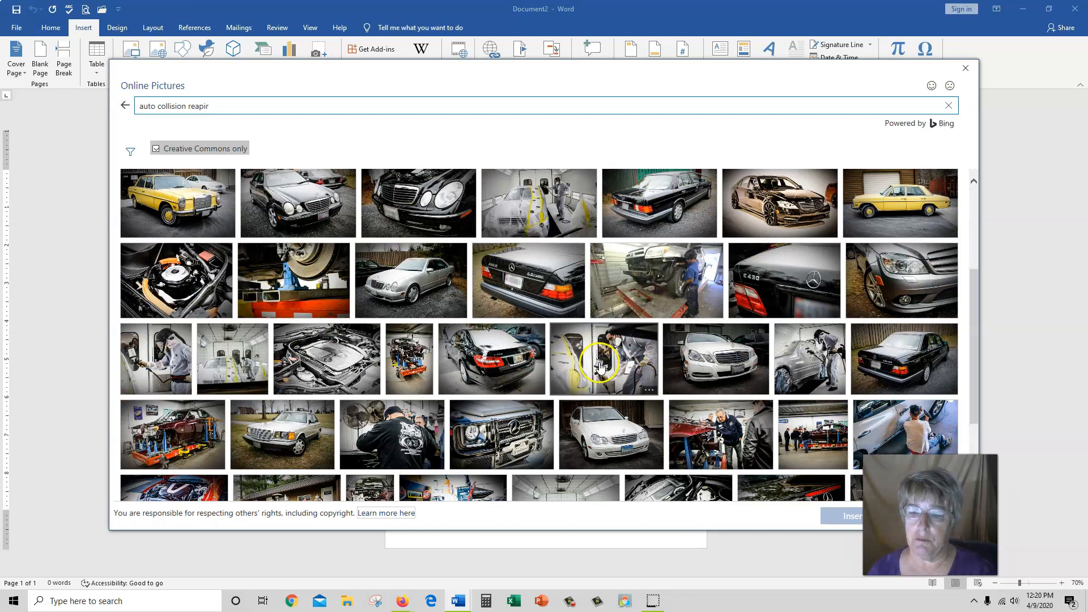
{"action": "left_click", "coordinate": [546, 212]}
{"action": "double_click", "coordinate": [546, 212]}
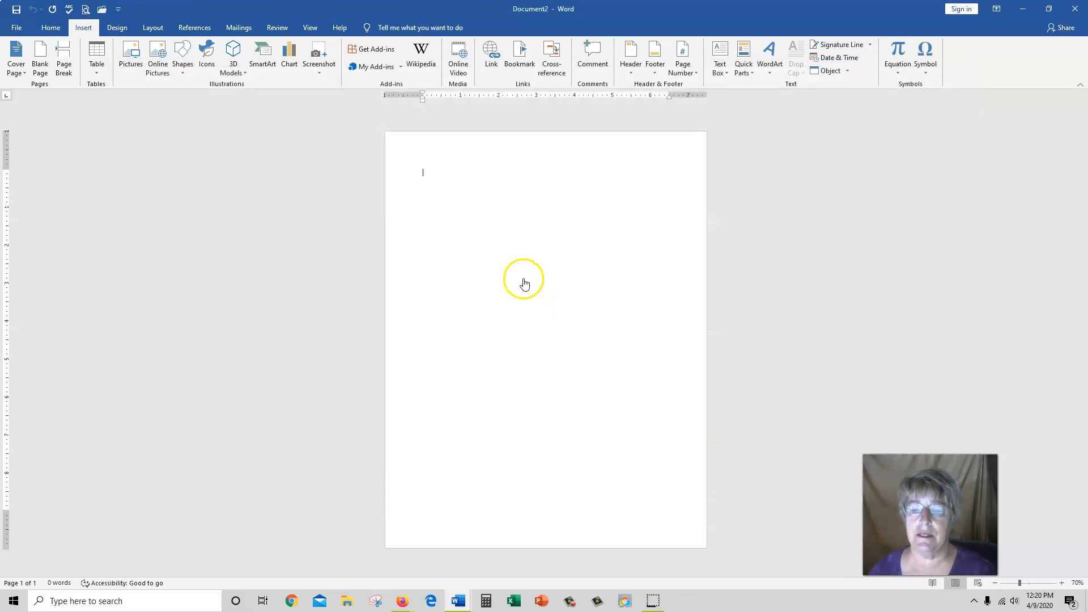
{"action": "left_click", "coordinate": [698, 348]}
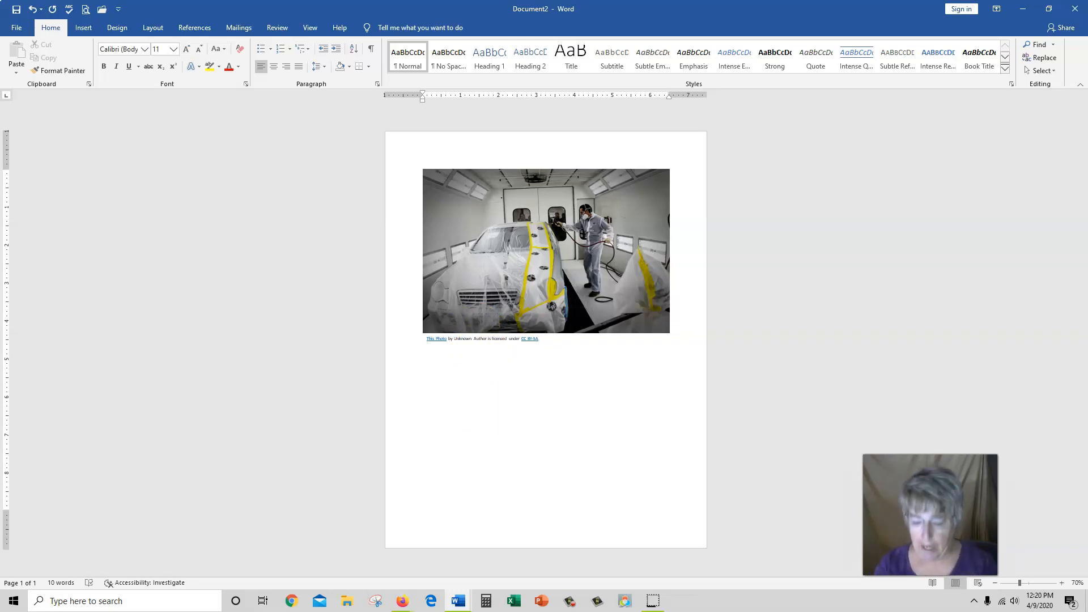
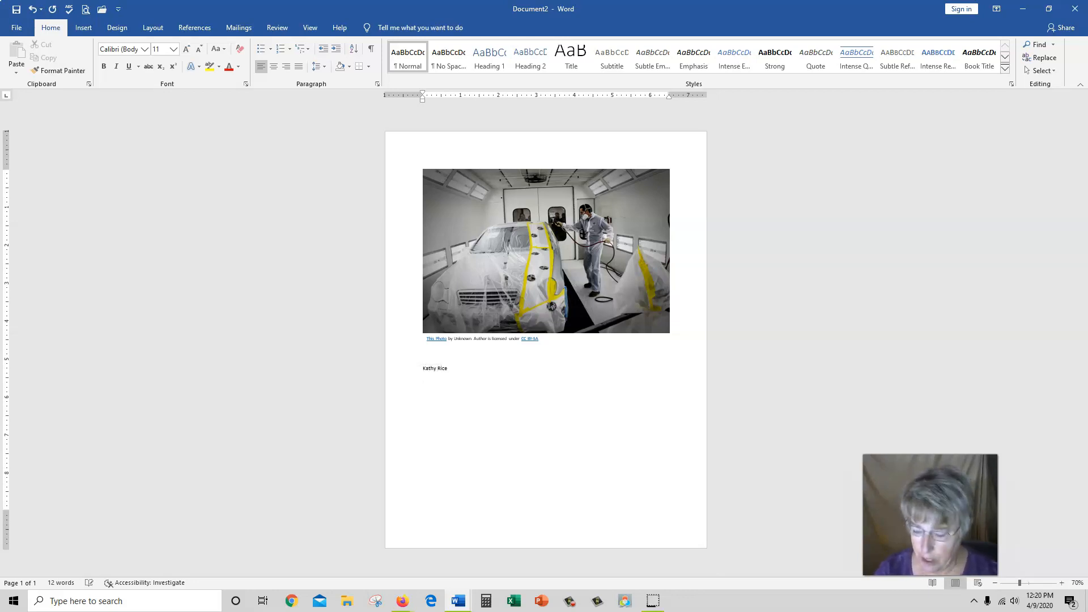
- Below the caption, type the name, Address, Csz, phone number and e-mail address, one per line
{"action": "type", "text": "Address "}
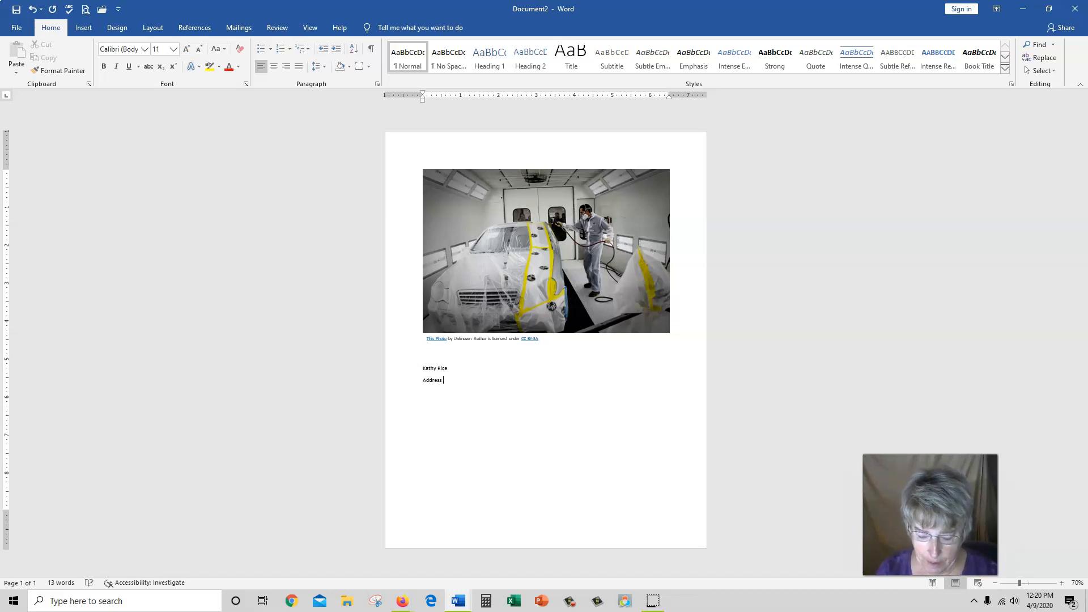
{"action": "type", "text": "csz"}
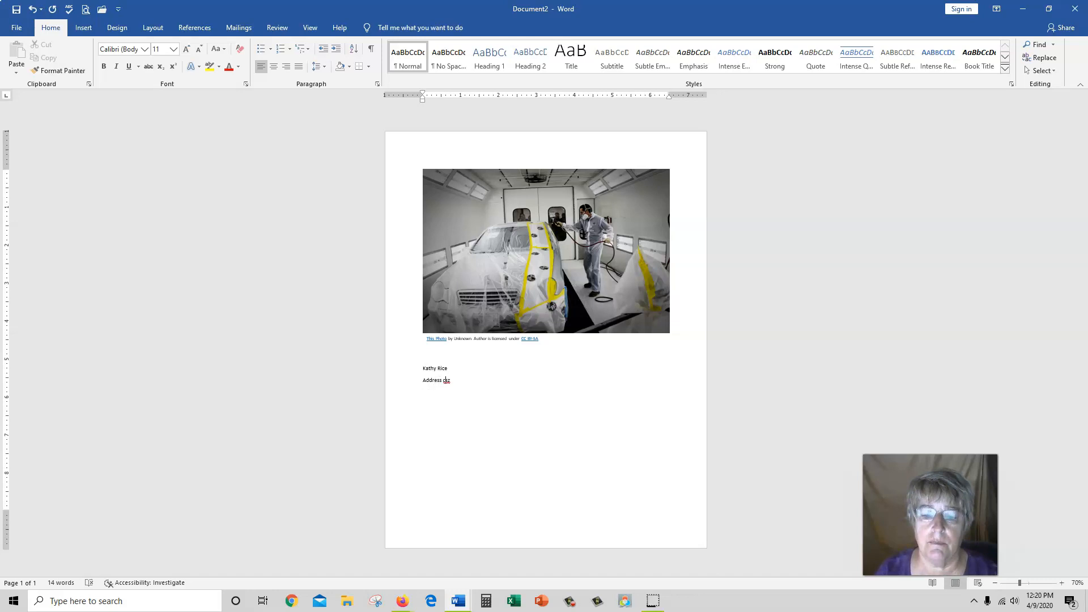
{"action": "left_click", "coordinate": [444, 380]}
{"action": "key", "text": "Return"}
{"action": "key", "text": "Return"}
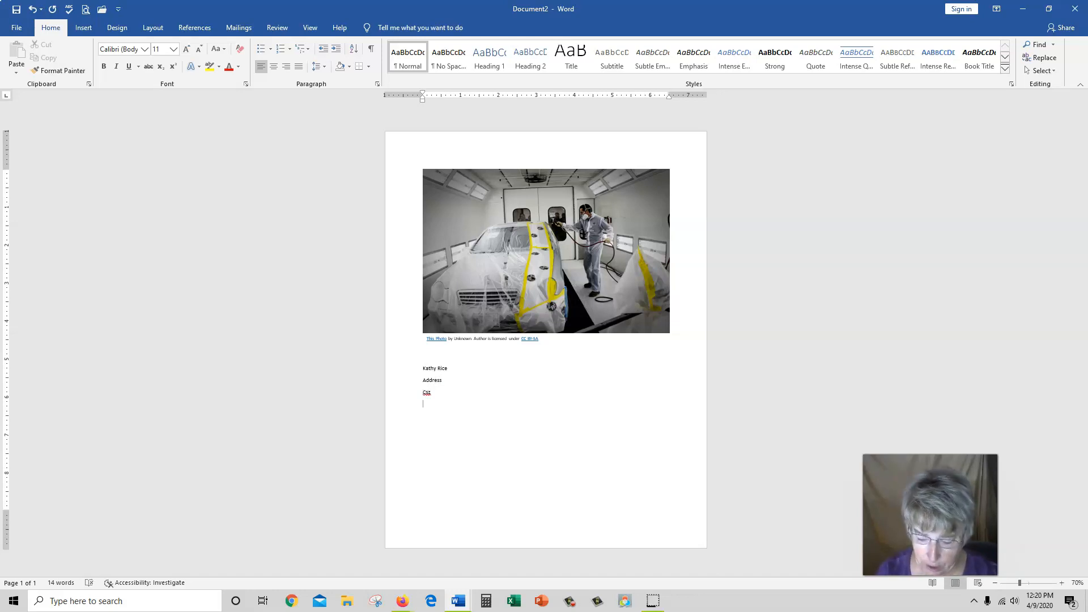
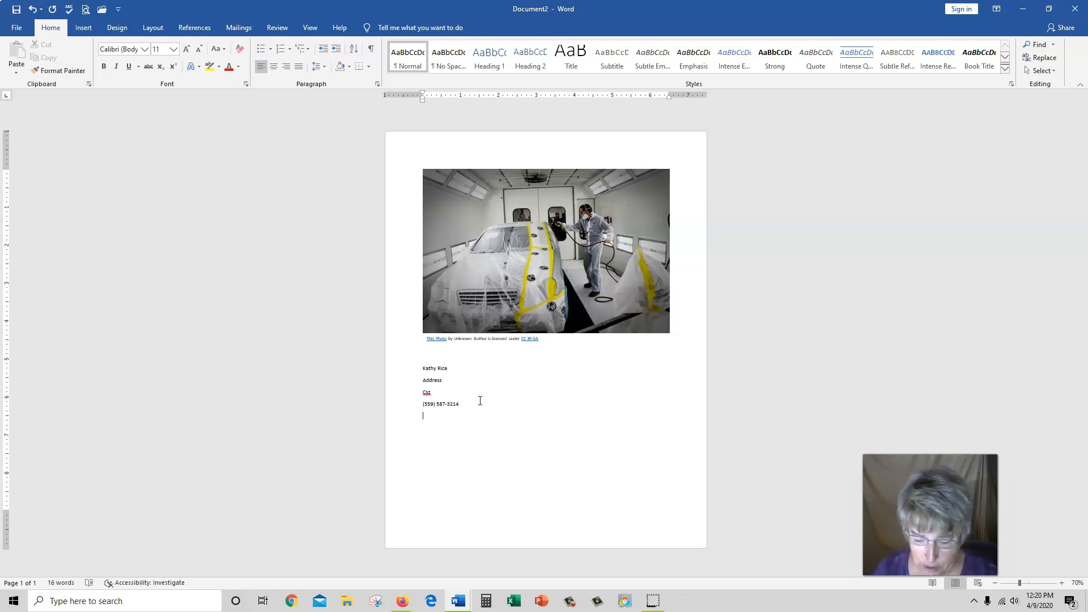
{"action": "type", "text": " e-mail address"}
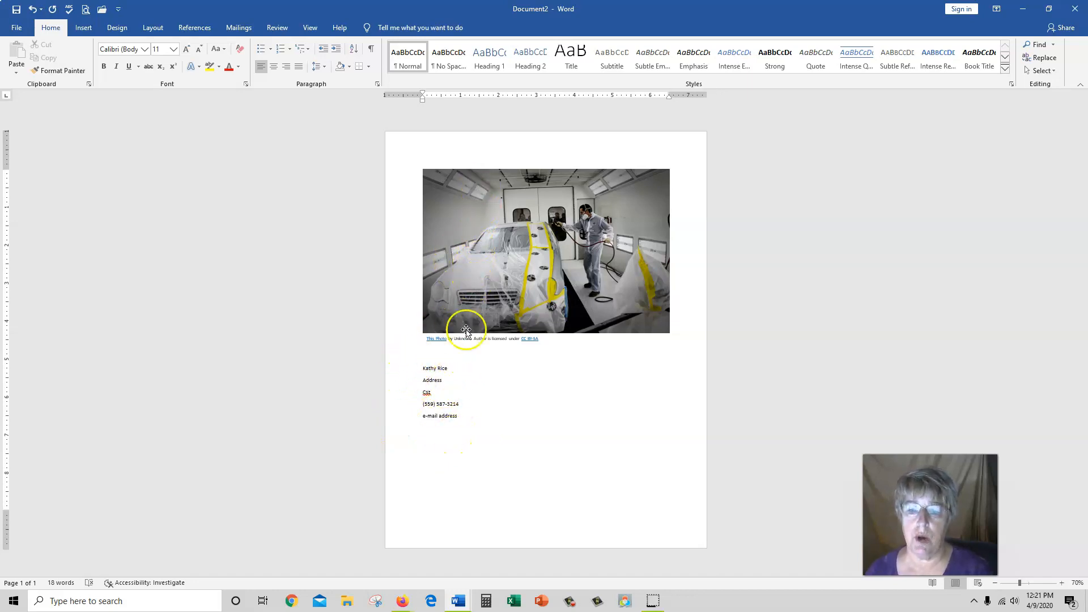
{"action": "key", "text": "Return"}
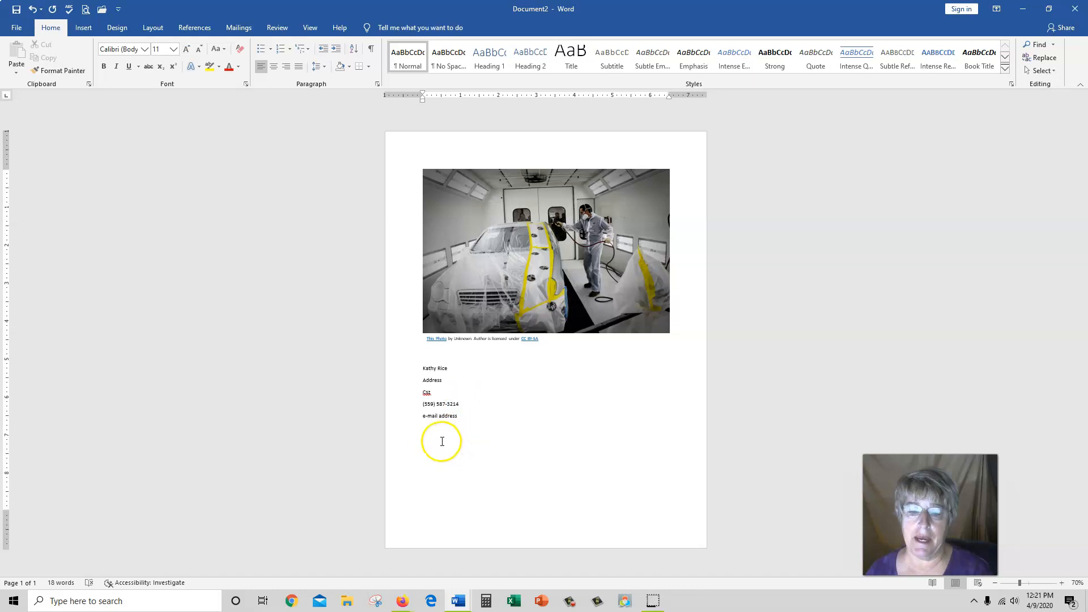
- Make the name line bold, 28 pt and centred
{"action": "left_click", "coordinate": [434, 514]}
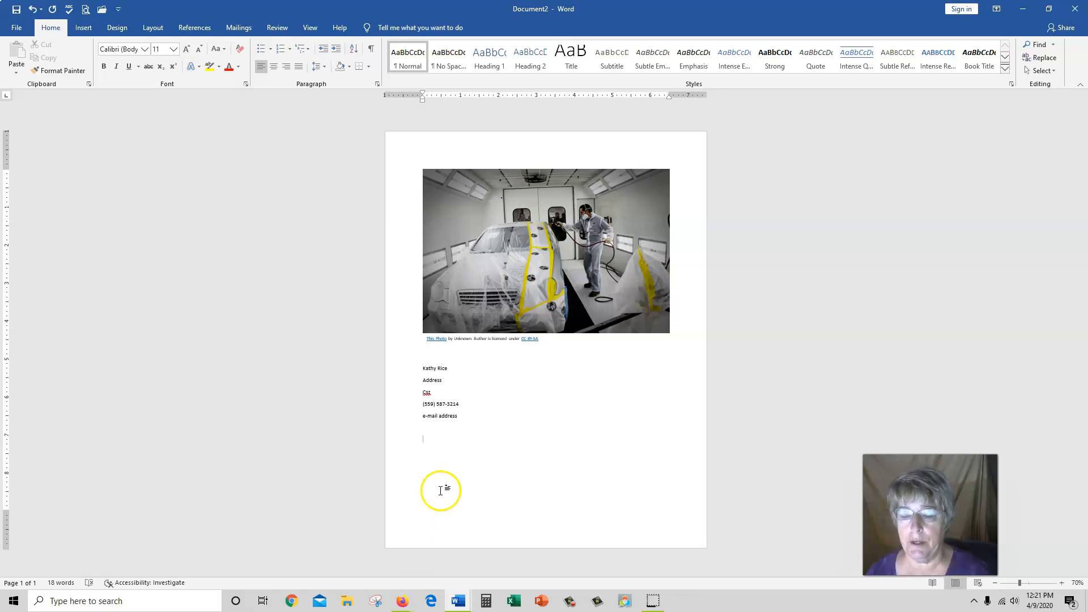
{"action": "left_click", "coordinate": [397, 372]}
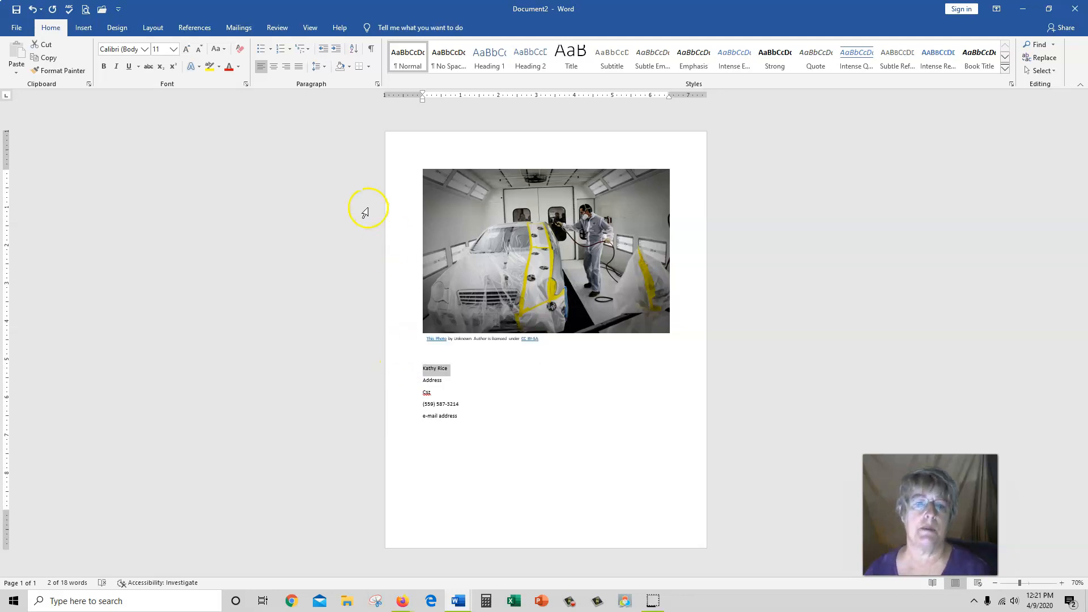
{"action": "left_click", "coordinate": [186, 50]}
{"action": "left_click", "coordinate": [186, 49]}
{"action": "left_click", "coordinate": [186, 50]}
{"action": "left_click", "coordinate": [187, 50]}
{"action": "left_click", "coordinate": [186, 50]}
{"action": "left_click", "coordinate": [186, 50]}
{"action": "left_click", "coordinate": [104, 66]}
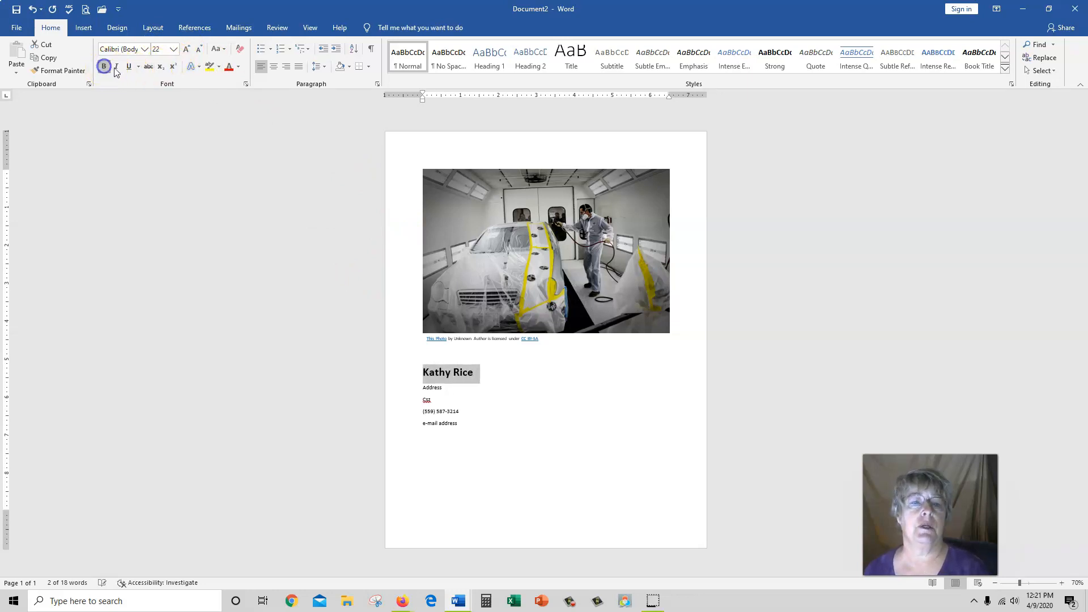
{"action": "left_click", "coordinate": [273, 67]}
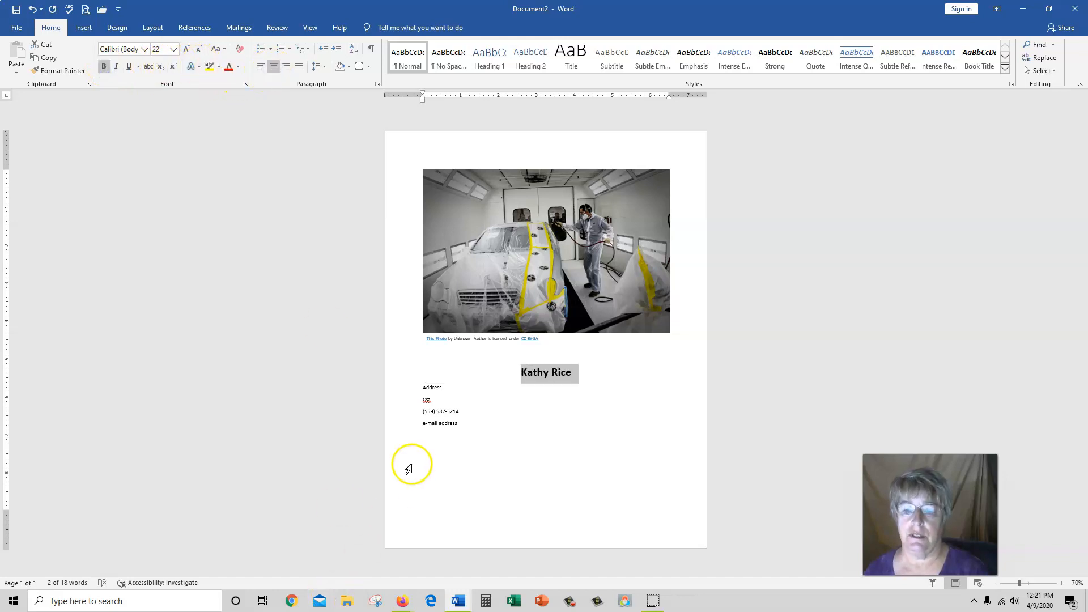
{"action": "left_click", "coordinate": [186, 50]}
{"action": "left_click", "coordinate": [186, 50]}
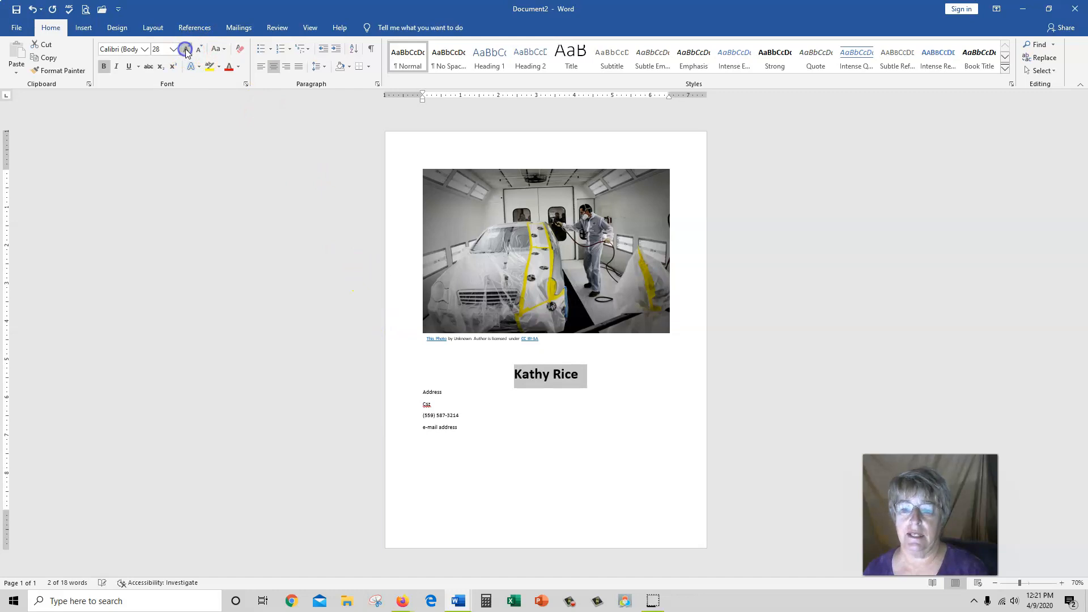
- Enlarge the four contact lines to 20 pt and centre them
{"action": "left_click_drag", "start_coordinate": [400, 395], "coordinate": [406, 433]}
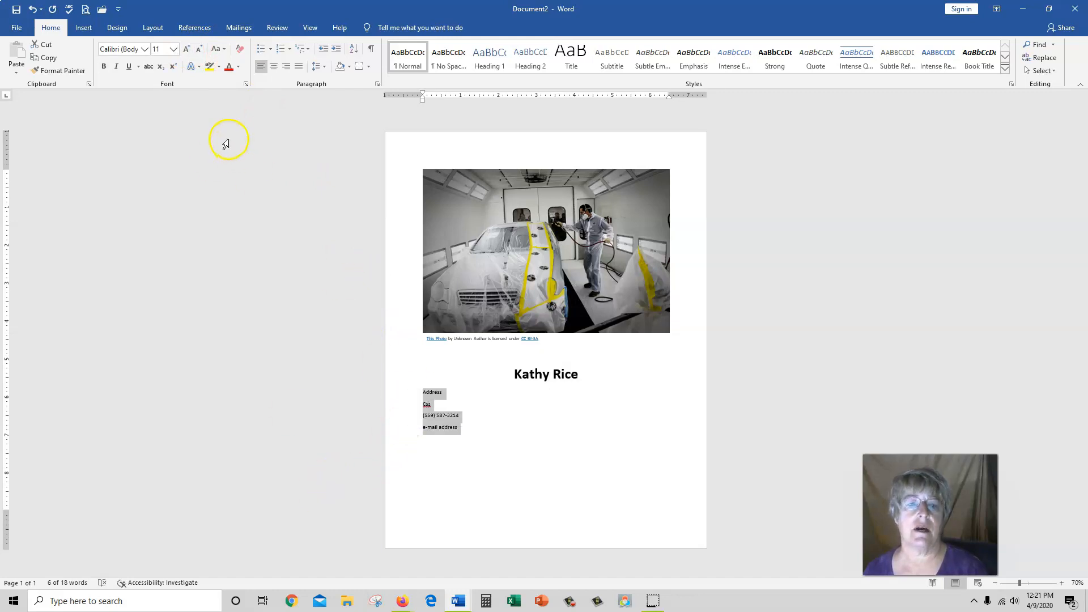
{"action": "left_click", "coordinate": [187, 50]}
{"action": "left_click", "coordinate": [187, 49]}
{"action": "left_click", "coordinate": [187, 50]}
{"action": "left_click", "coordinate": [187, 50]}
{"action": "left_click", "coordinate": [187, 50]}
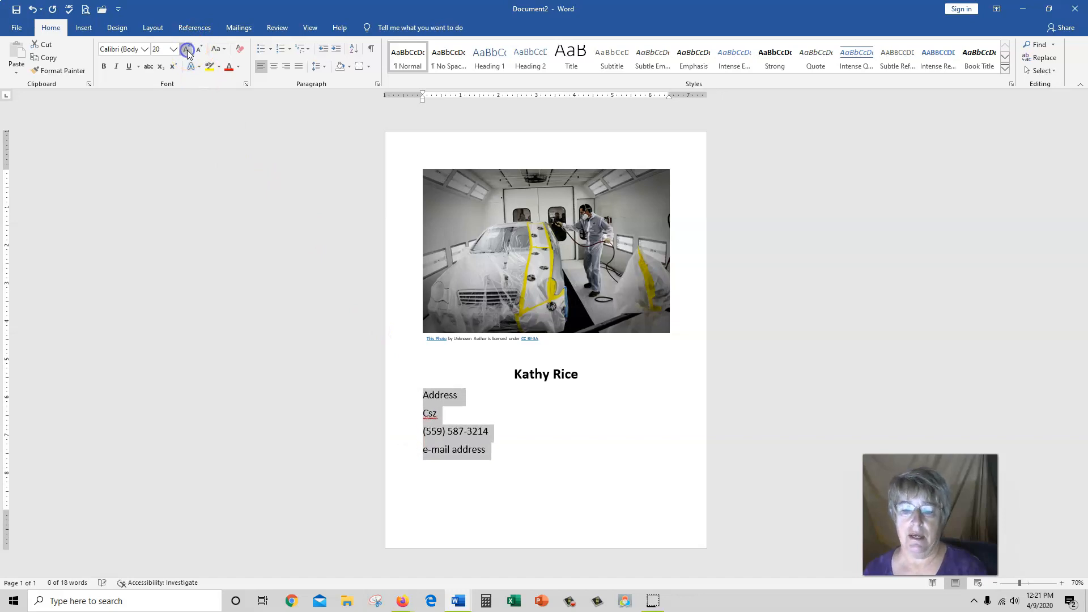
{"action": "left_click", "coordinate": [273, 67]}
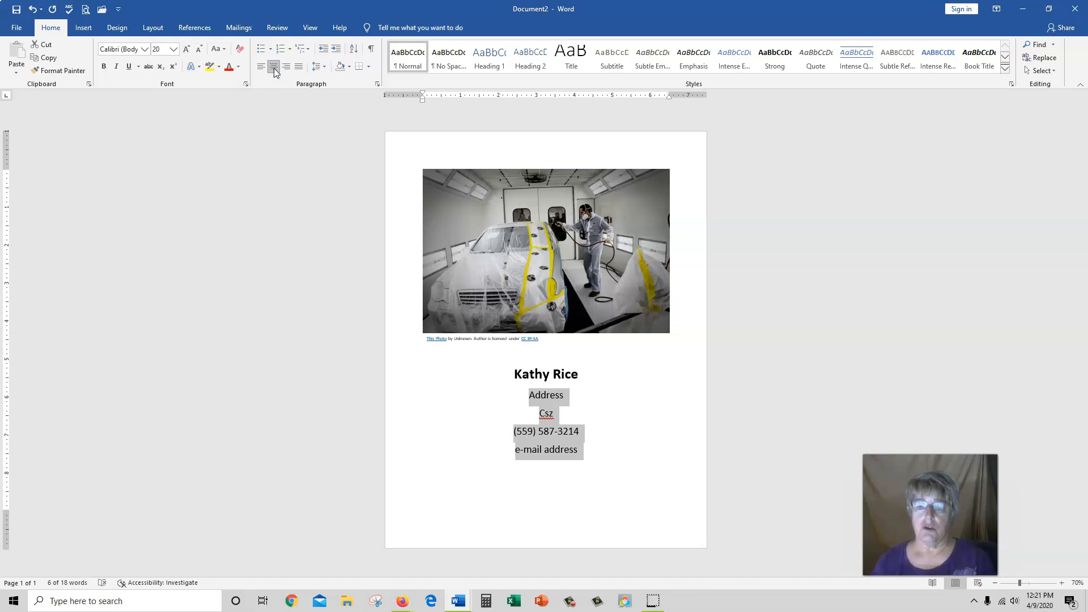
{"action": "left_click_drag", "start_coordinate": [397, 378], "coordinate": [411, 482]}
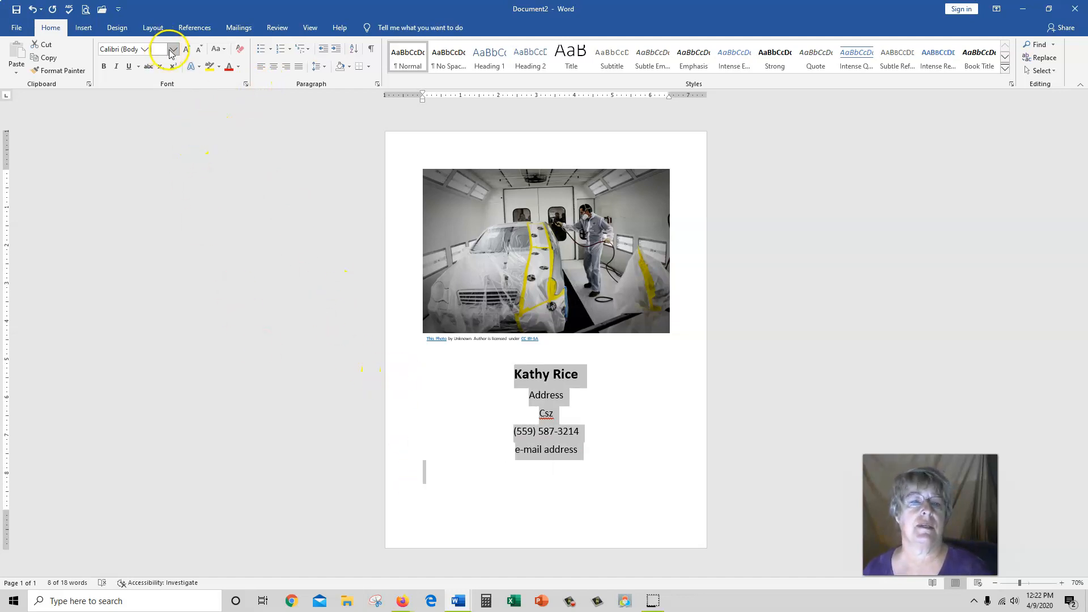
- Apply Comic Sans MS to the name and all four contact lines
{"action": "left_click", "coordinate": [145, 50]}
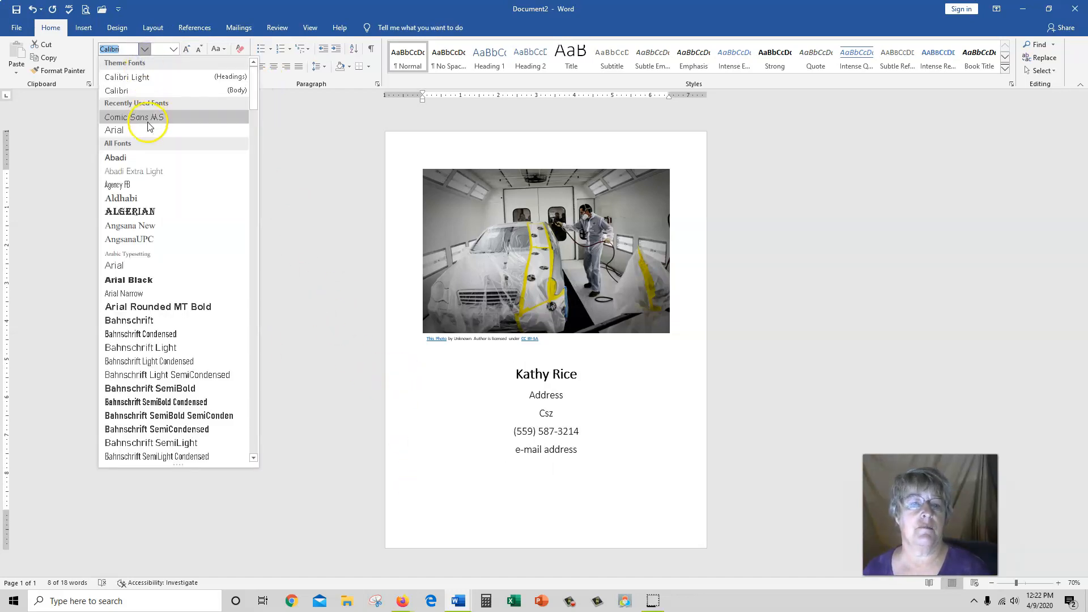
{"action": "left_click", "coordinate": [148, 121]}
{"action": "left_click", "coordinate": [764, 414]}
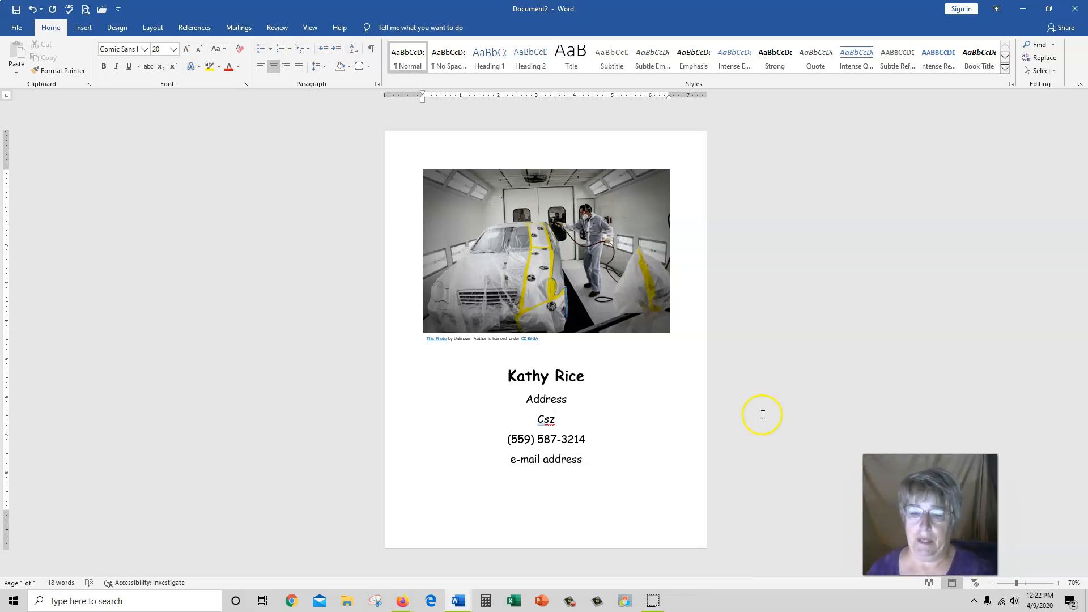
{"action": "left_click", "coordinate": [547, 356]}
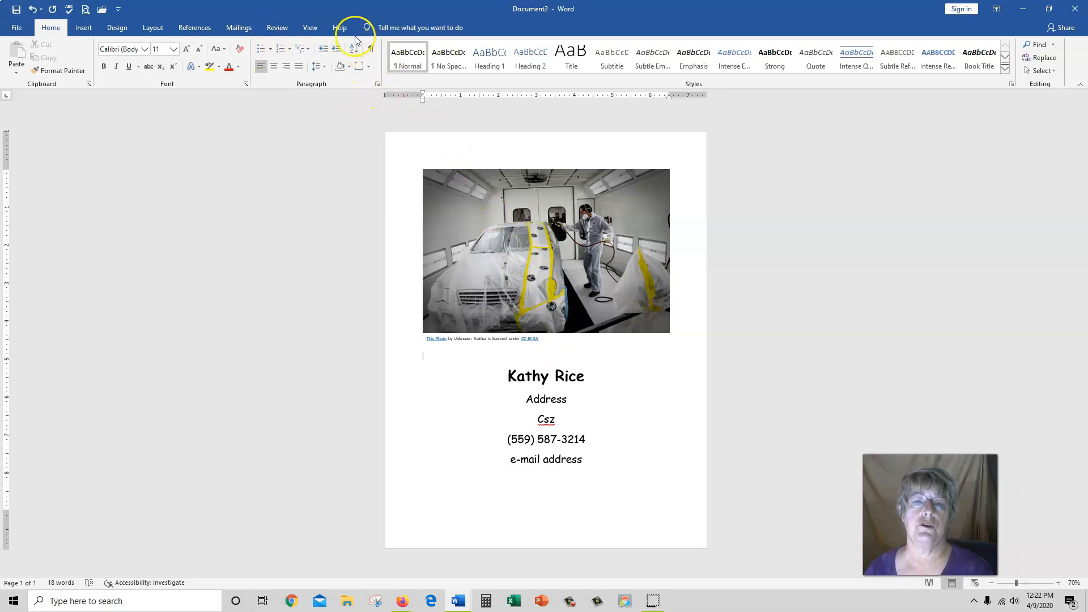
- Set up a ¾ pt double-line Box page border for the whole document in Borders and Shading
{"action": "left_click", "coordinate": [369, 68]}
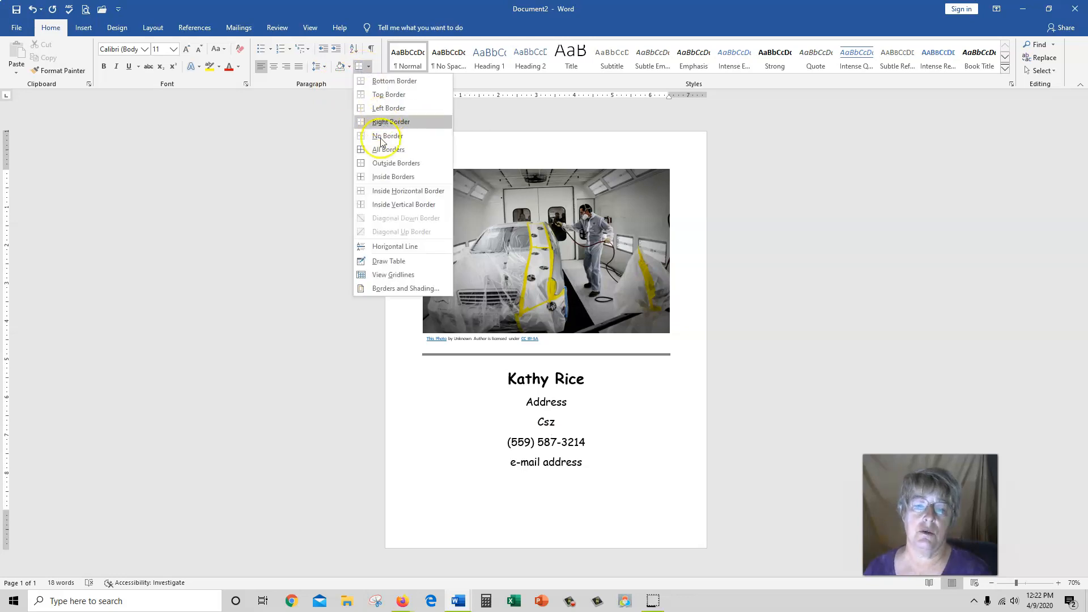
{"action": "left_click", "coordinate": [395, 290]}
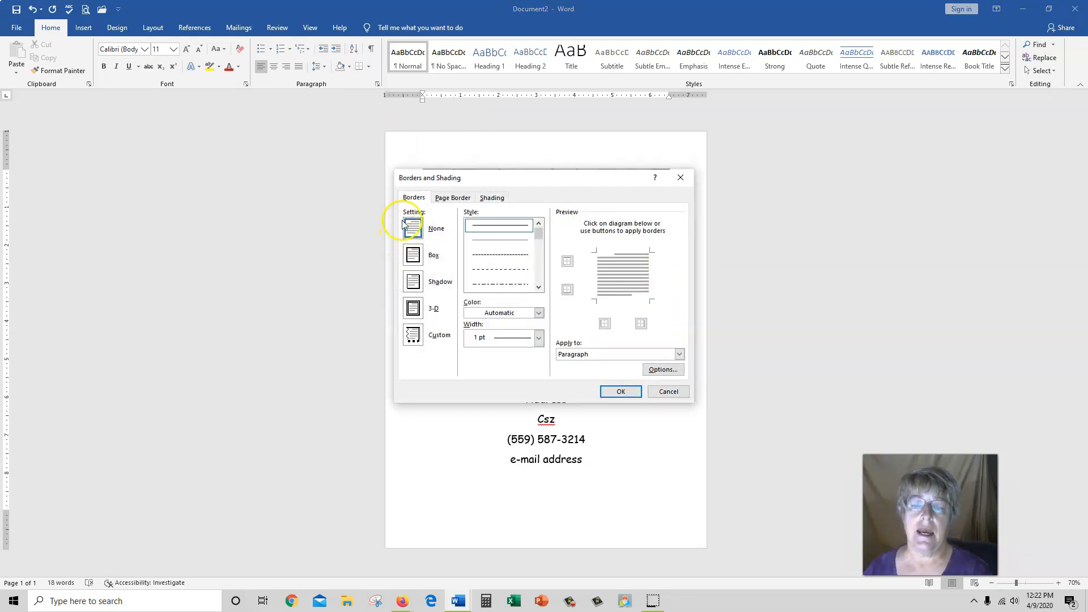
{"action": "left_click", "coordinate": [460, 199]}
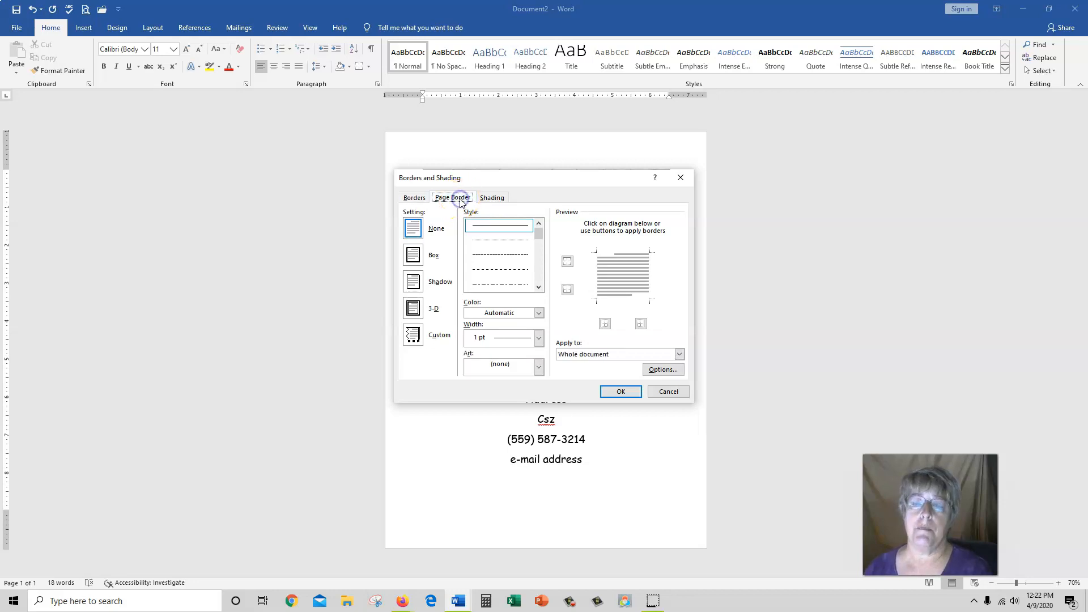
{"action": "mouse_move", "coordinate": [539, 234]}
{"action": "left_mouse_down"}
{"action": "mouse_move", "coordinate": [545, 270]}
{"action": "mouse_move", "coordinate": [535, 249]}
{"action": "left_mouse_up"}
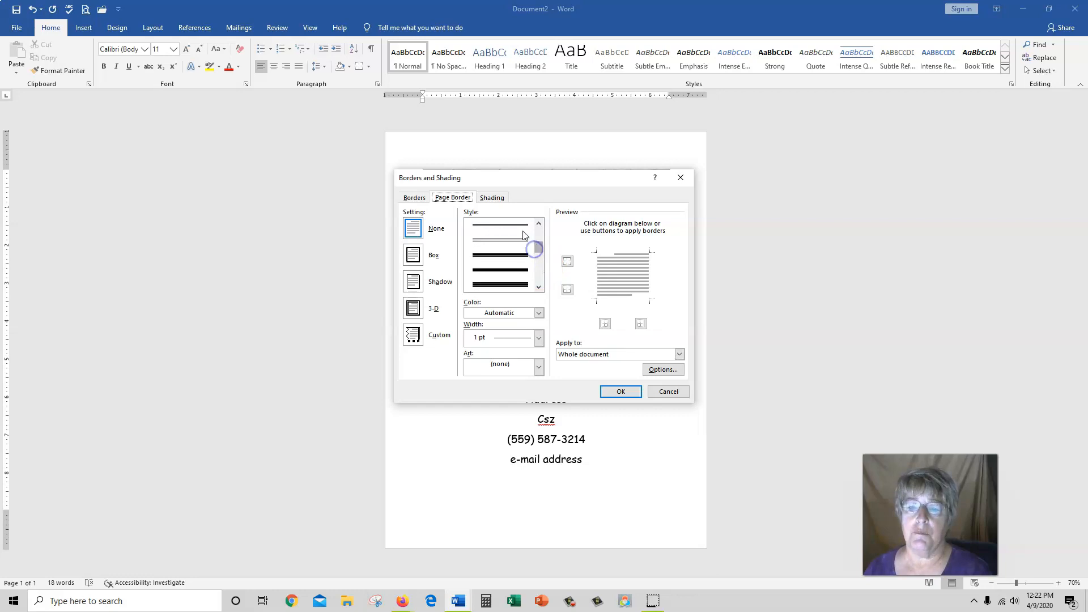
{"action": "left_click", "coordinate": [520, 228]}
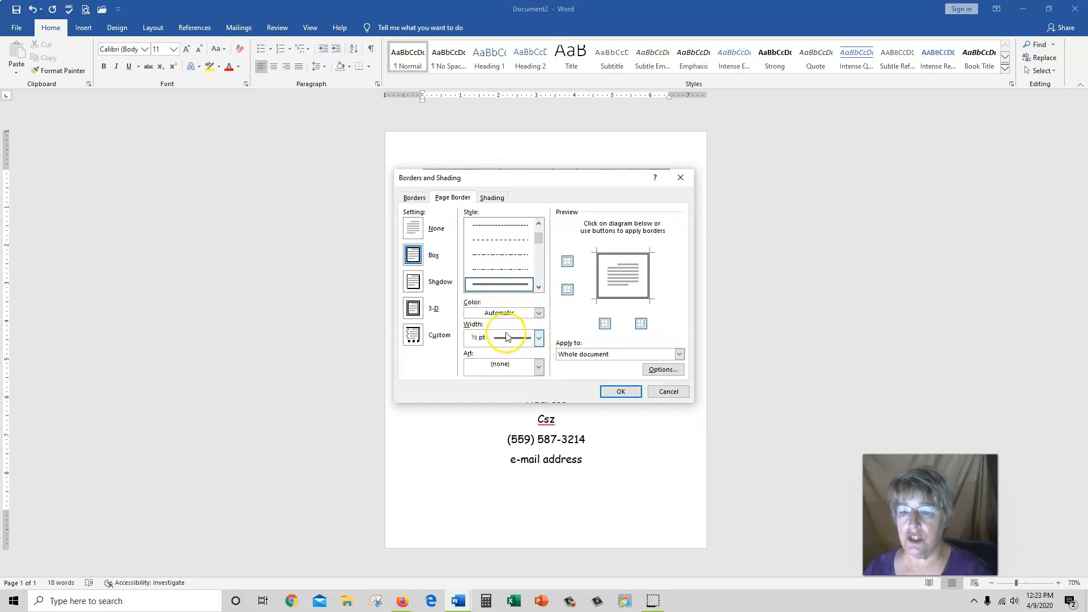
{"action": "left_click", "coordinate": [539, 339]}
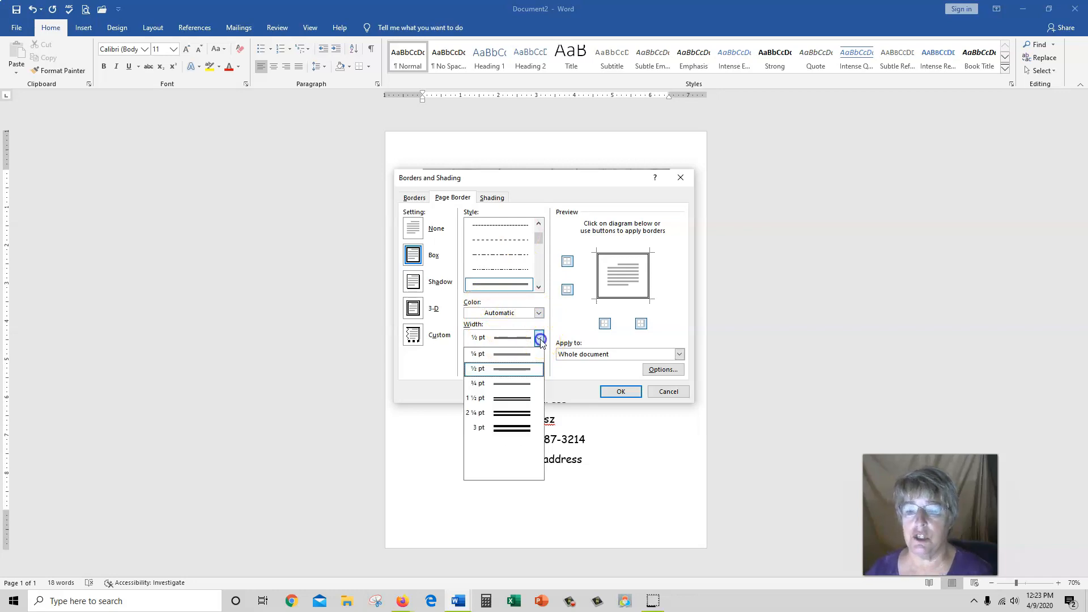
{"action": "left_click", "coordinate": [526, 387]}
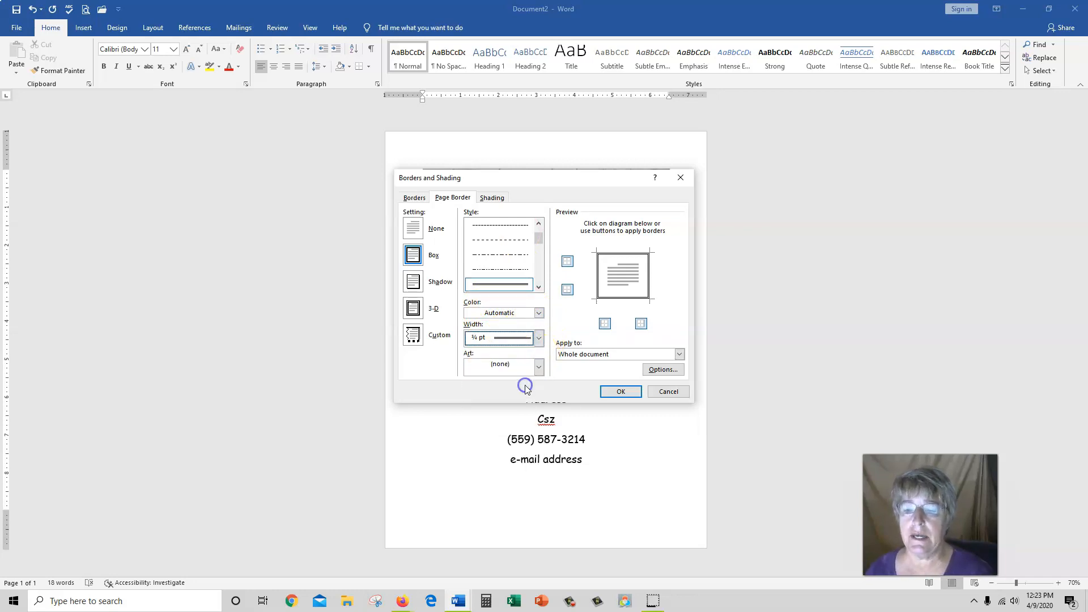